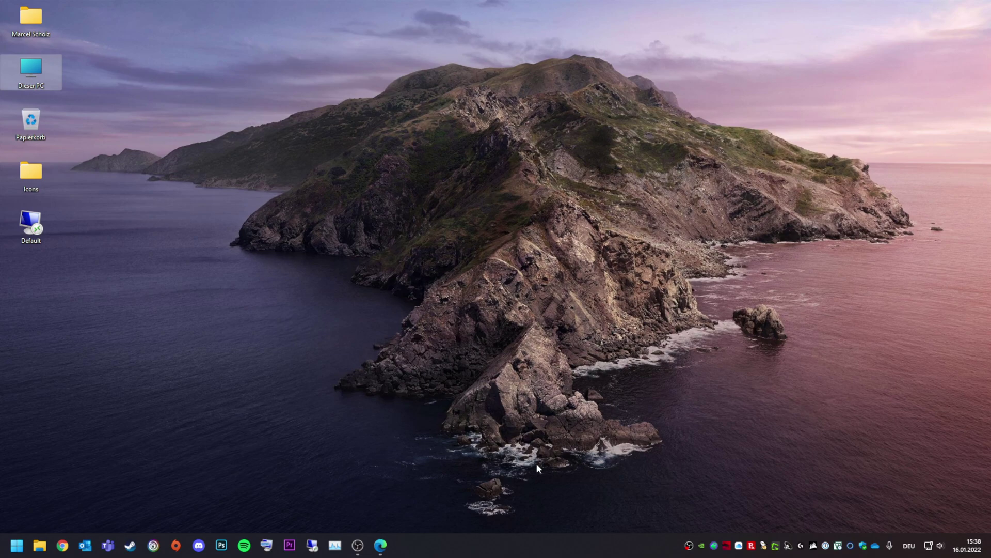
Switch to the Edge browser showing the FRITZ!Box 7590 interface and check the Erweiterte Ansicht option in the user options
click(381, 544)
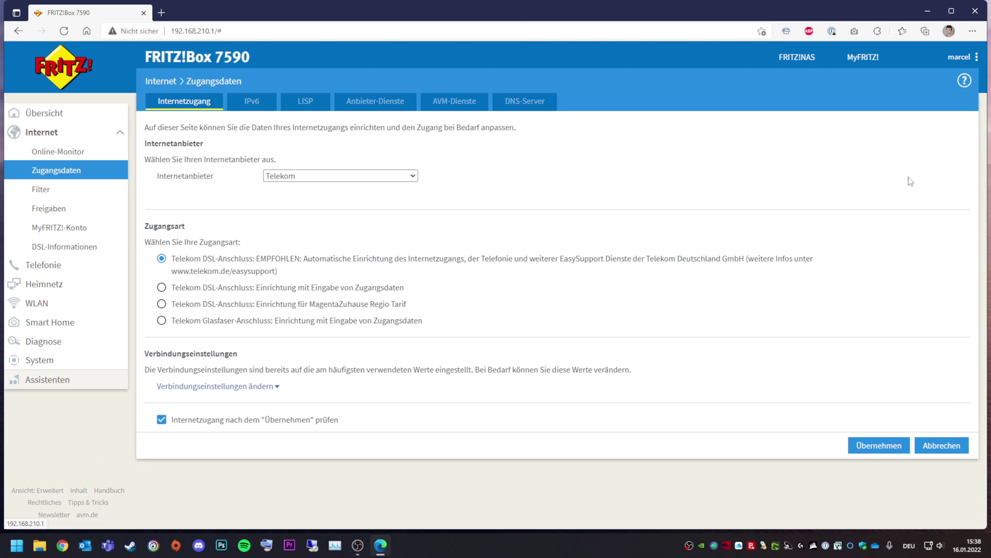
click(981, 57)
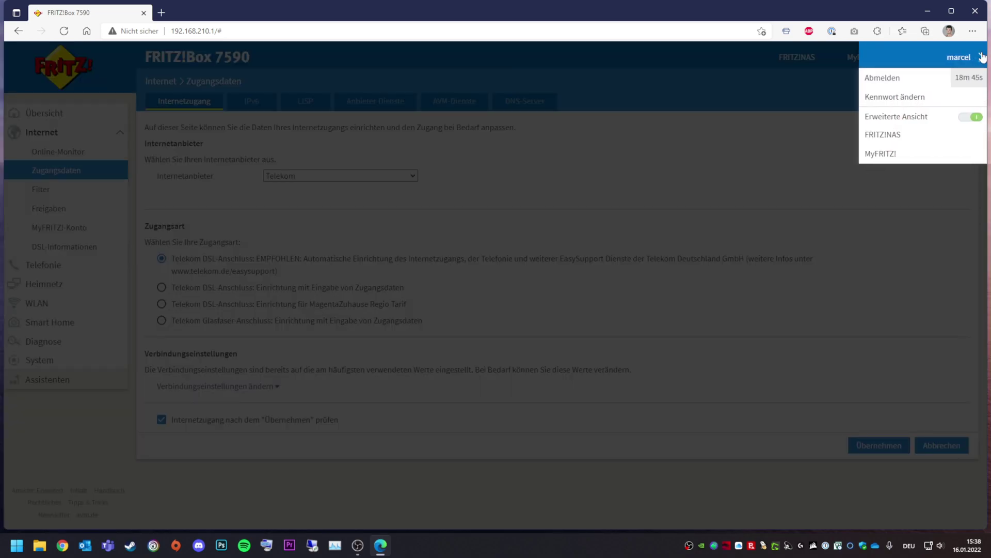
click(973, 117)
click(605, 155)
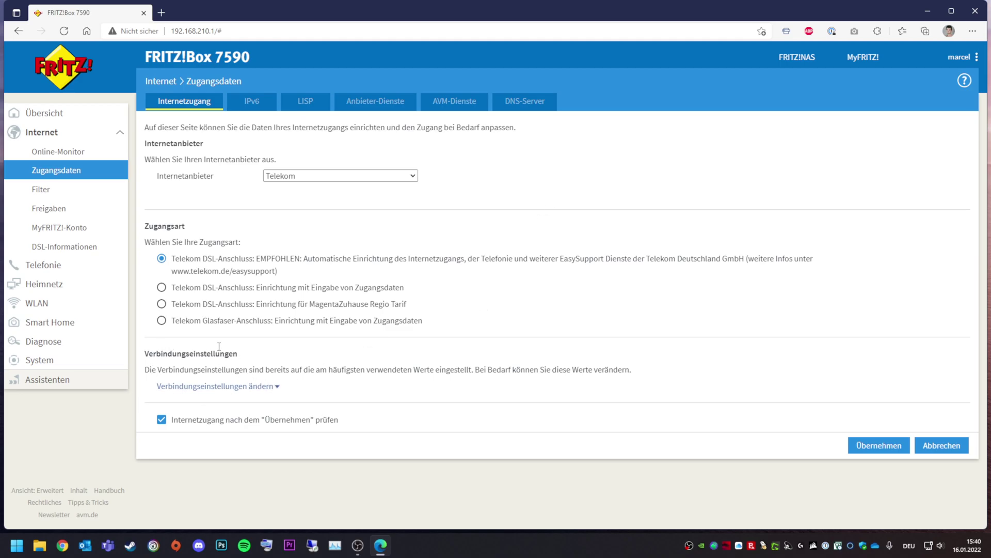
Examine the Telekom connection settings, including Internetverbindung, Internetzugang and PPPoE-Passthrough, and collapse them again
click(253, 388)
scroll(375, 392, down, 3)
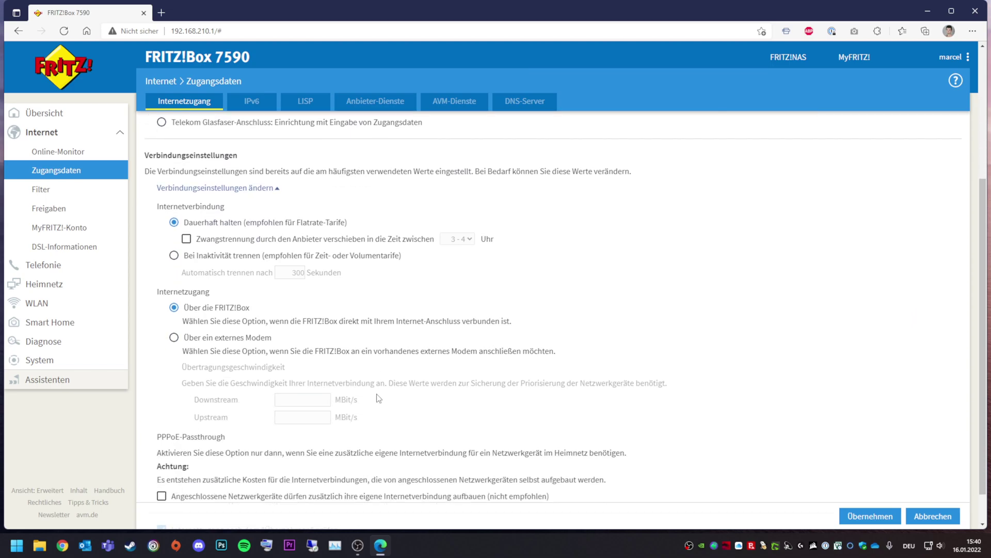
scroll(375, 392, up, 2)
scroll(376, 395, down, 3)
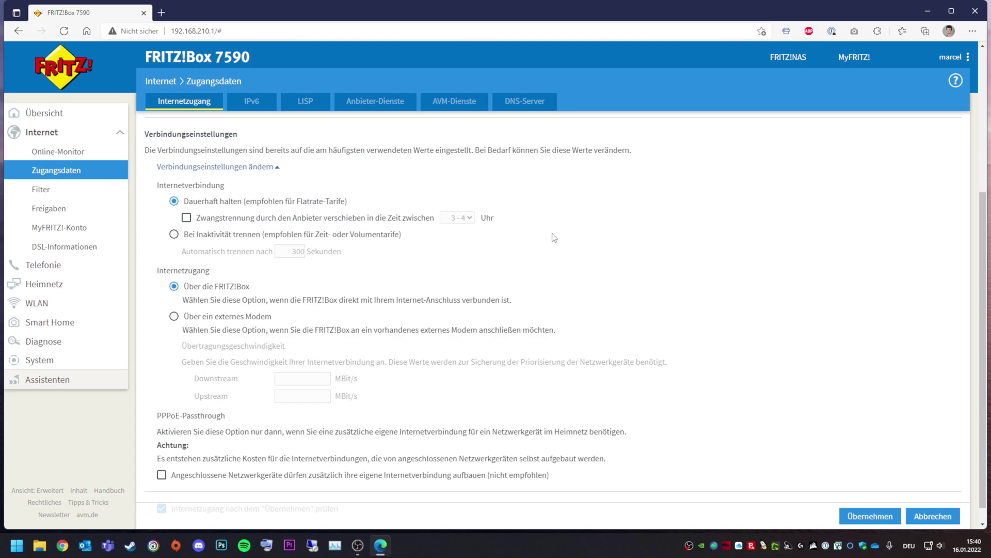
scroll(554, 239, down, 1)
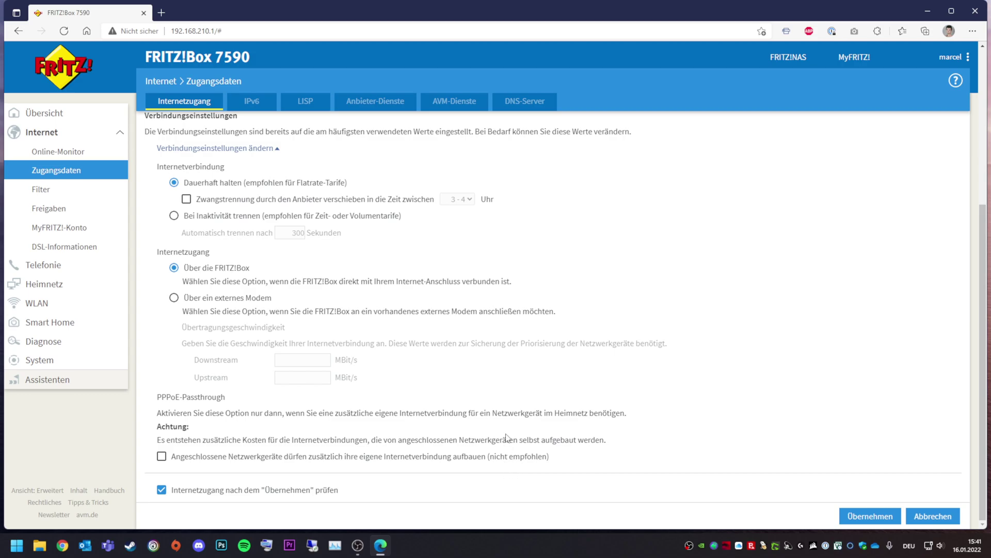
scroll(214, 168, up, 5)
scroll(215, 168, down, 5)
click(215, 168)
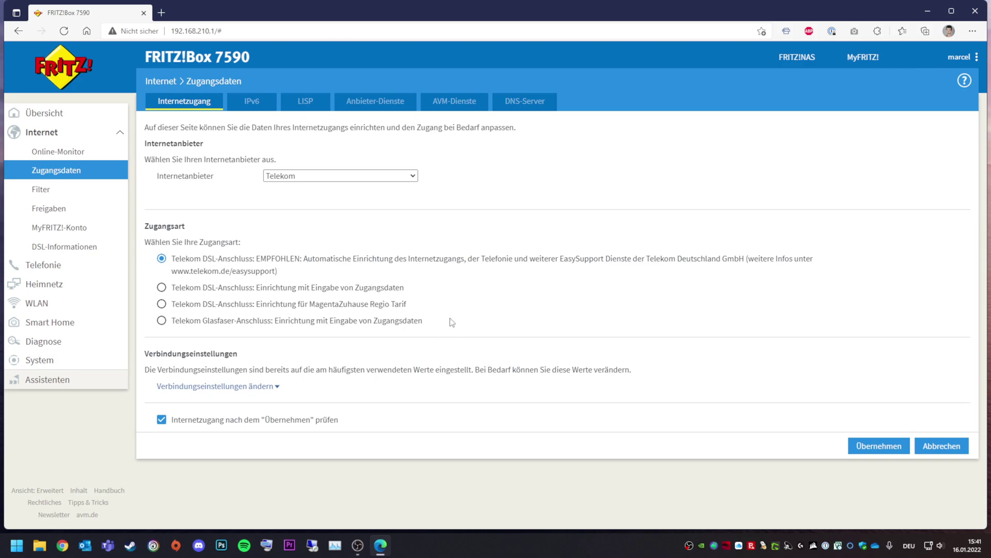
Compare the access data fields of the Telekom DSL-Anschluss with Eingabe von Zugangsdaten for non-business and Telekom DSL Business lines
click(361, 285)
scroll(419, 418, down, 2)
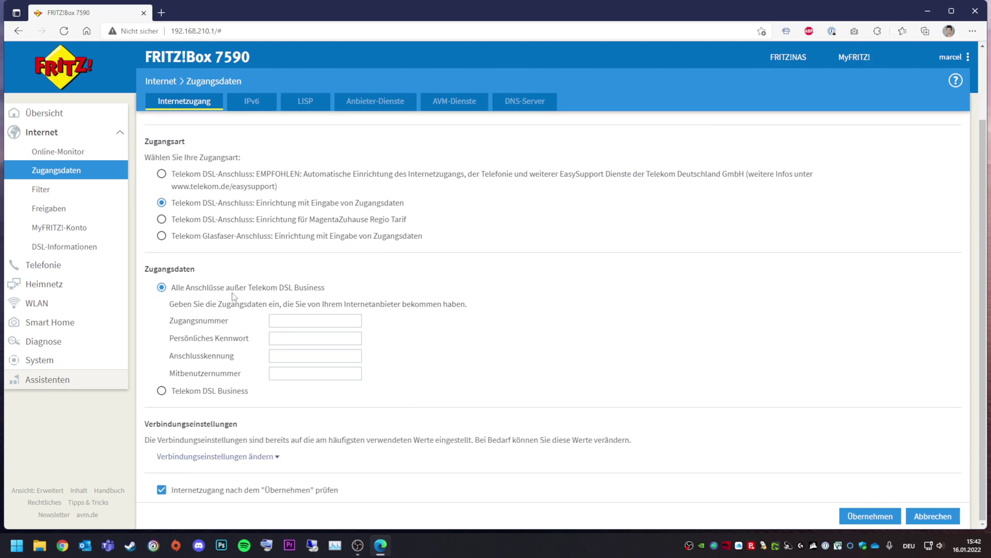
click(200, 390)
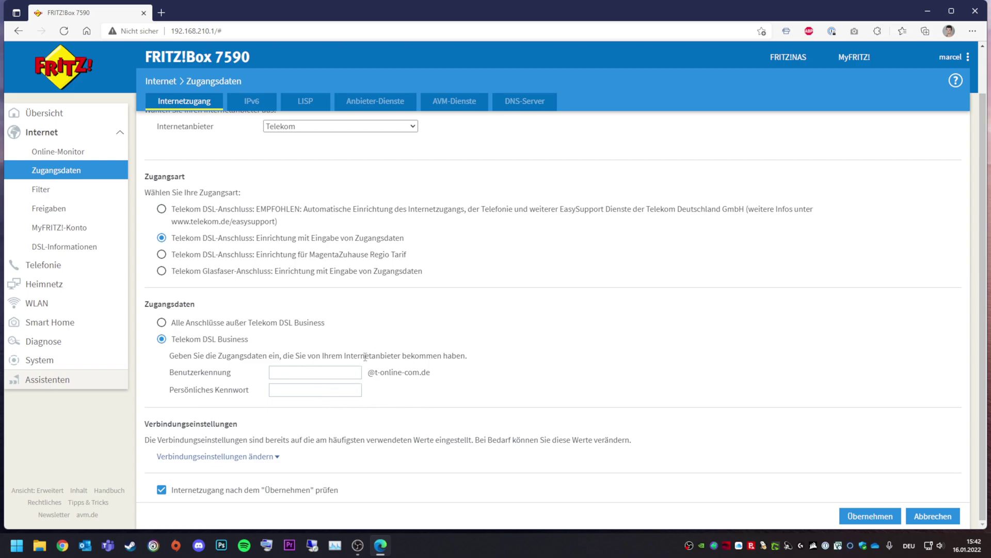
click(206, 325)
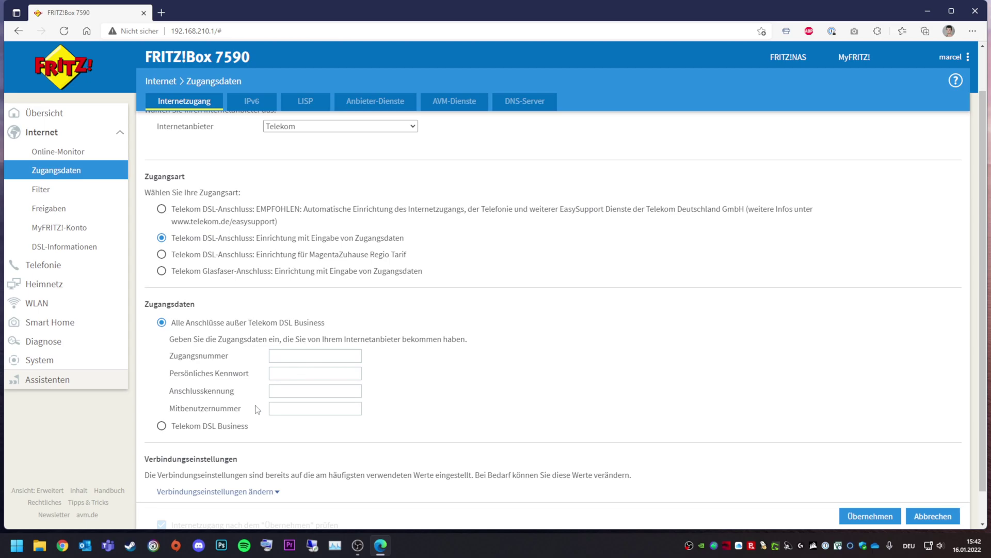
click(233, 425)
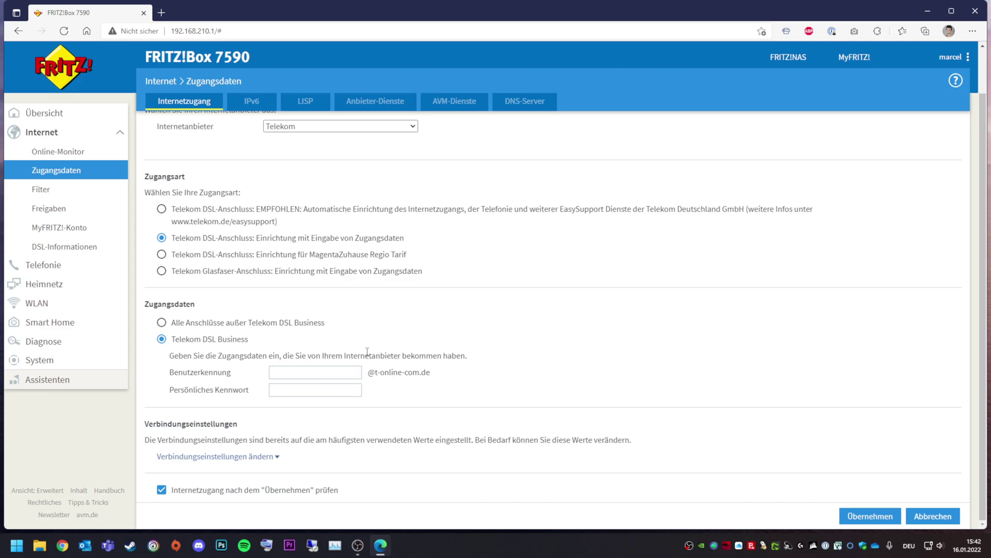
click(244, 324)
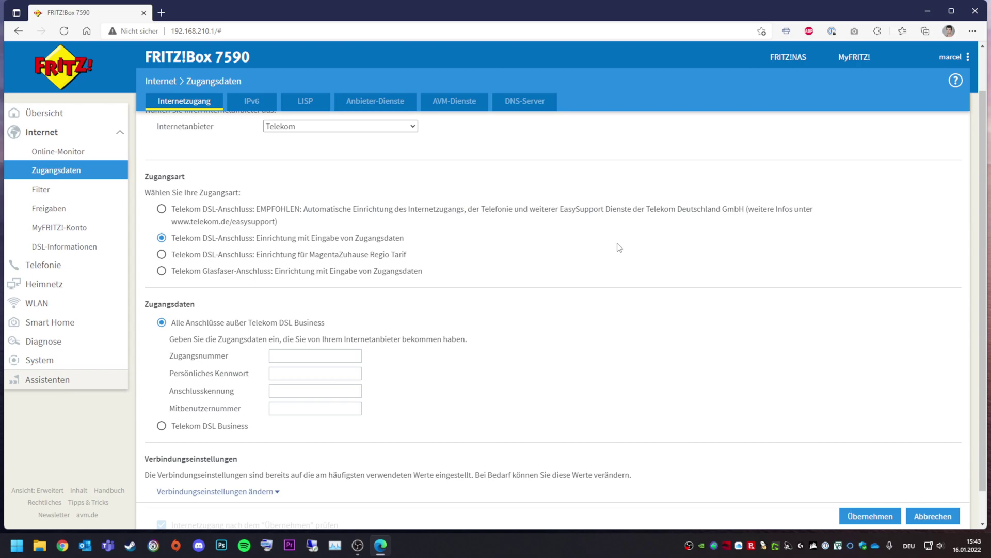
Examine the access data fields for the MagentaZuhause Regio Tarif and for the Telekom Glasfaser-Anschluss, including its Business variant
click(313, 258)
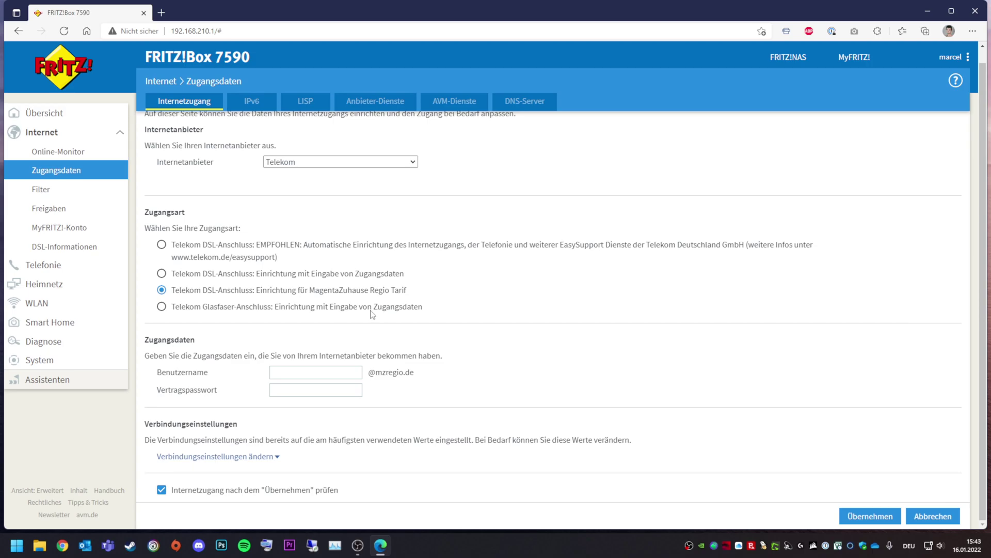
click(351, 308)
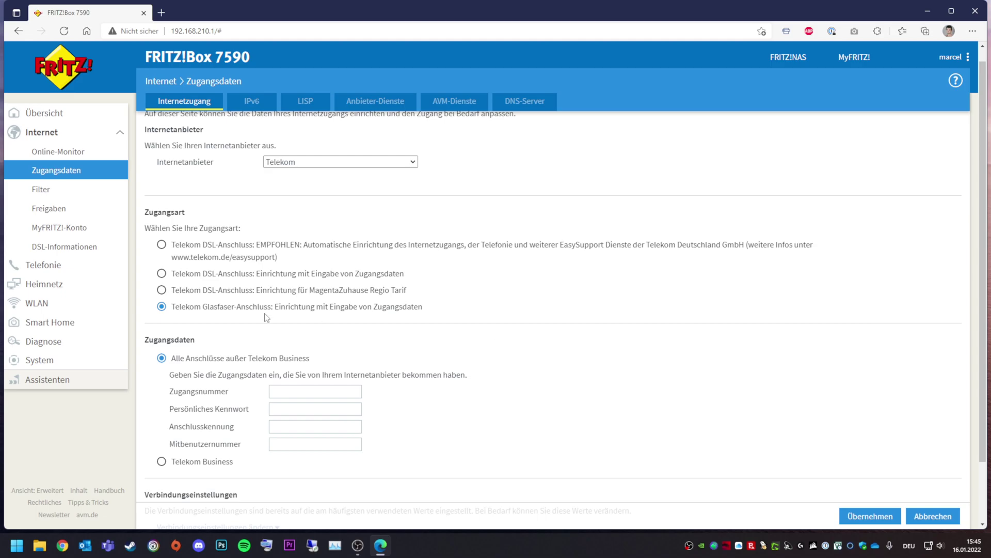
click(179, 463)
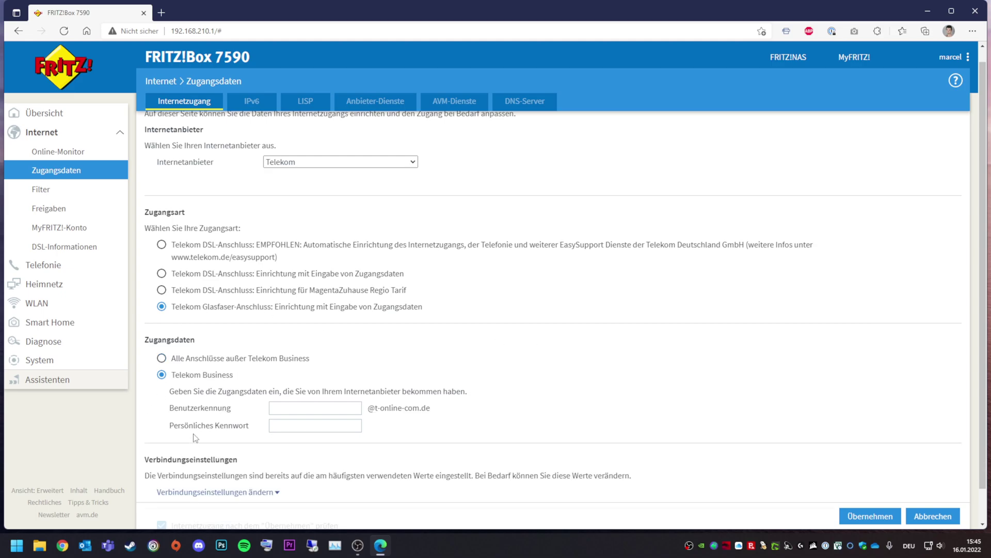
click(181, 359)
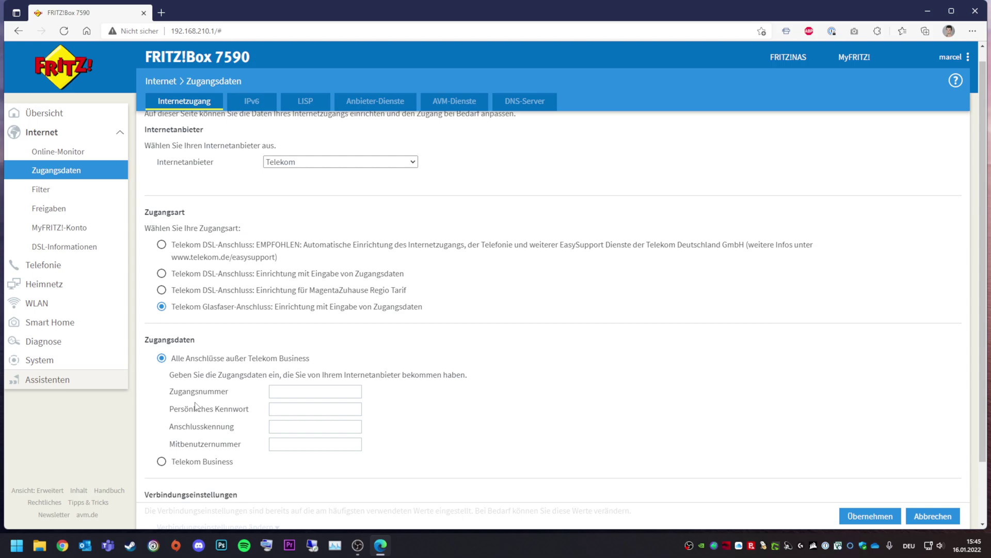
Set the internet provider to "weitere Internetanbieter" and choose M-net as the specific provider
click(308, 162)
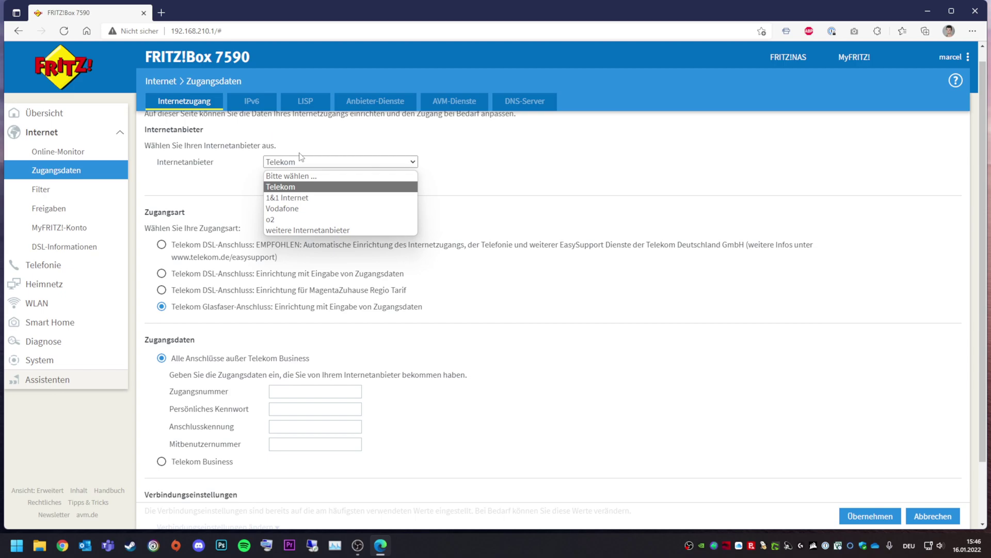
click(303, 231)
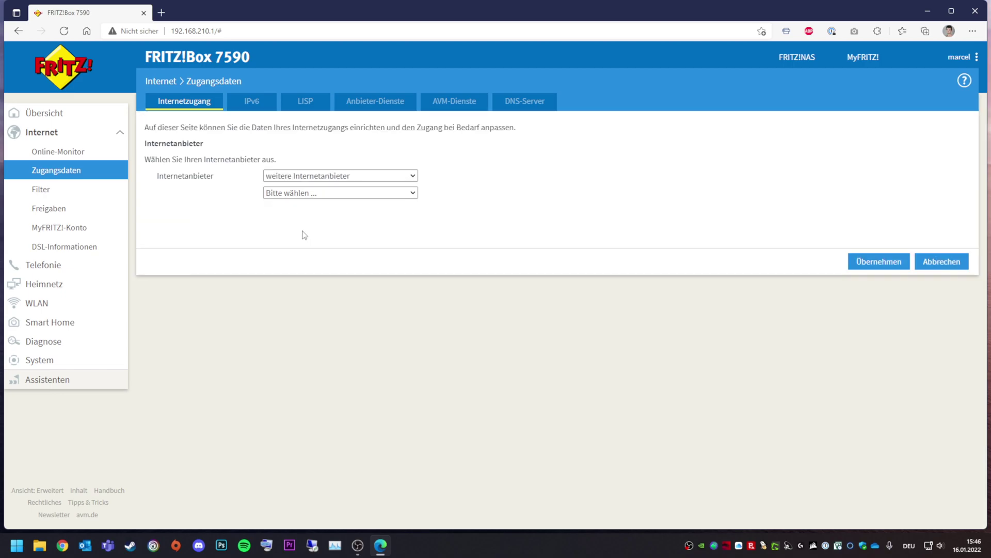
click(307, 198)
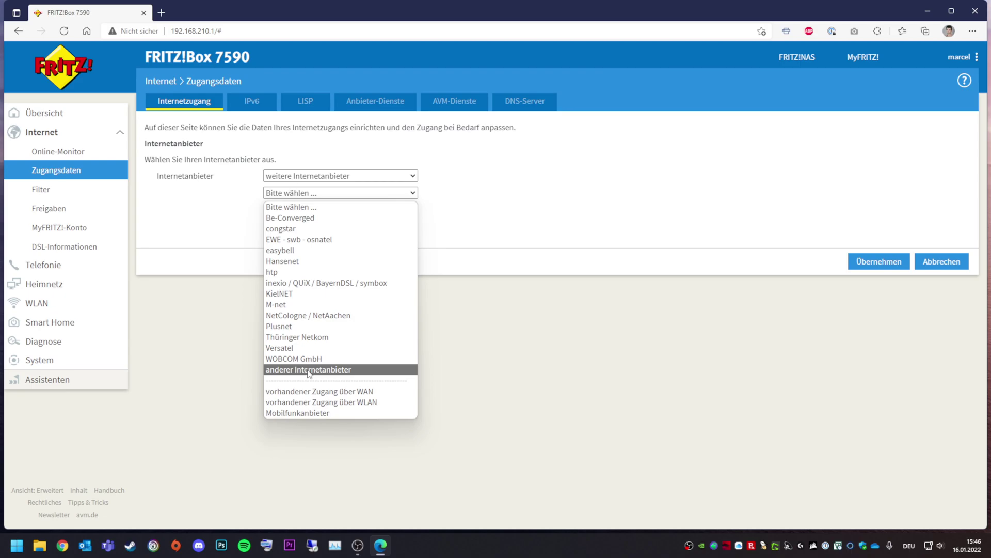
click(298, 305)
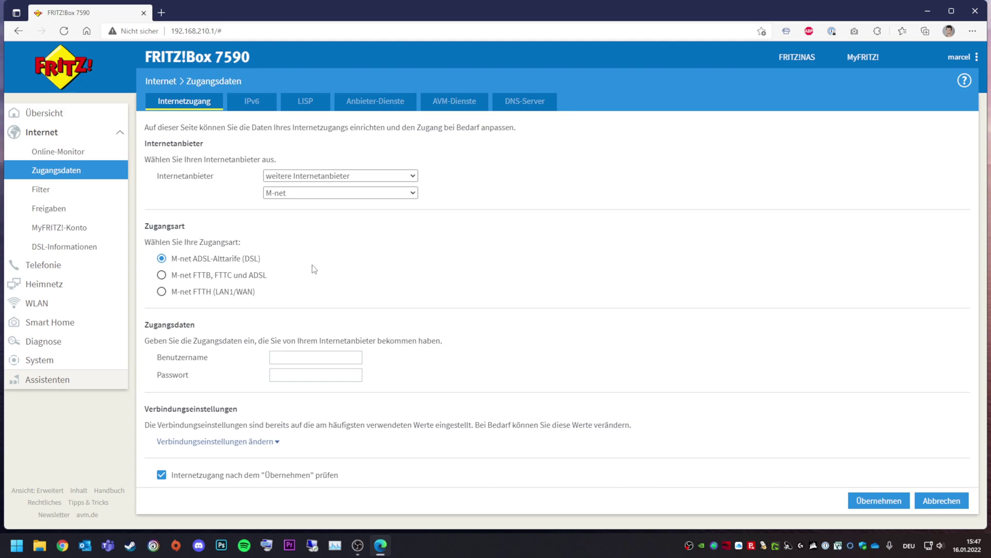
Change the specific provider to congstar and review its expanded connection settings
click(285, 193)
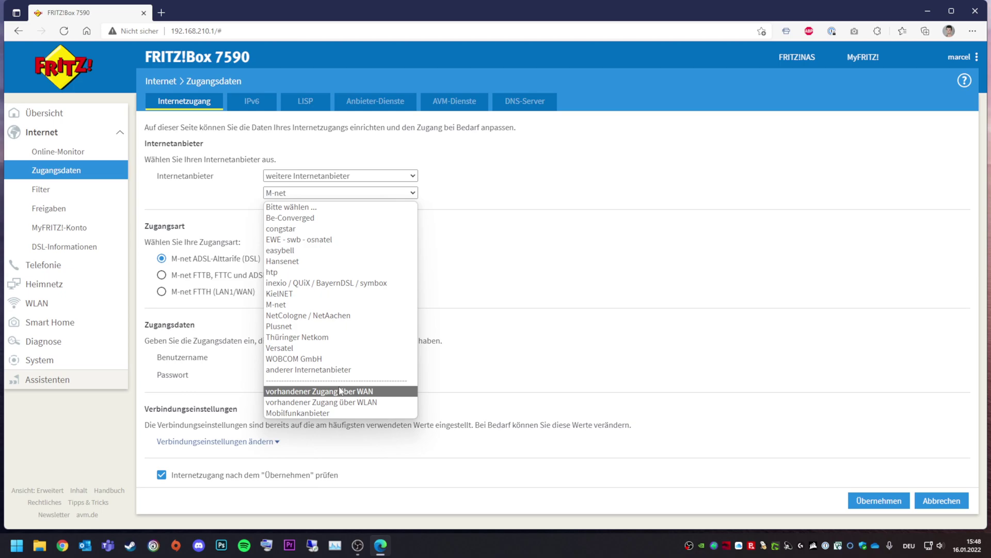
click(331, 228)
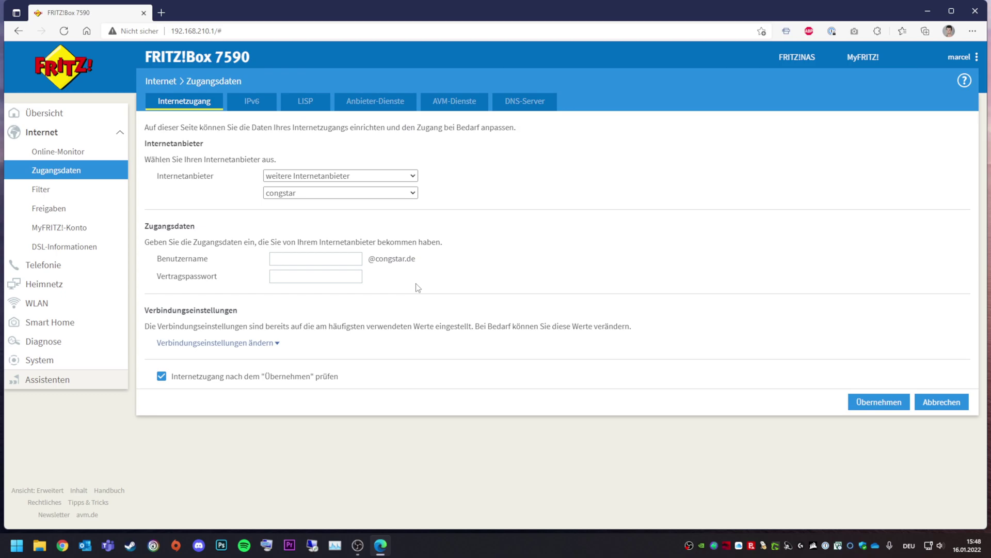
click(263, 342)
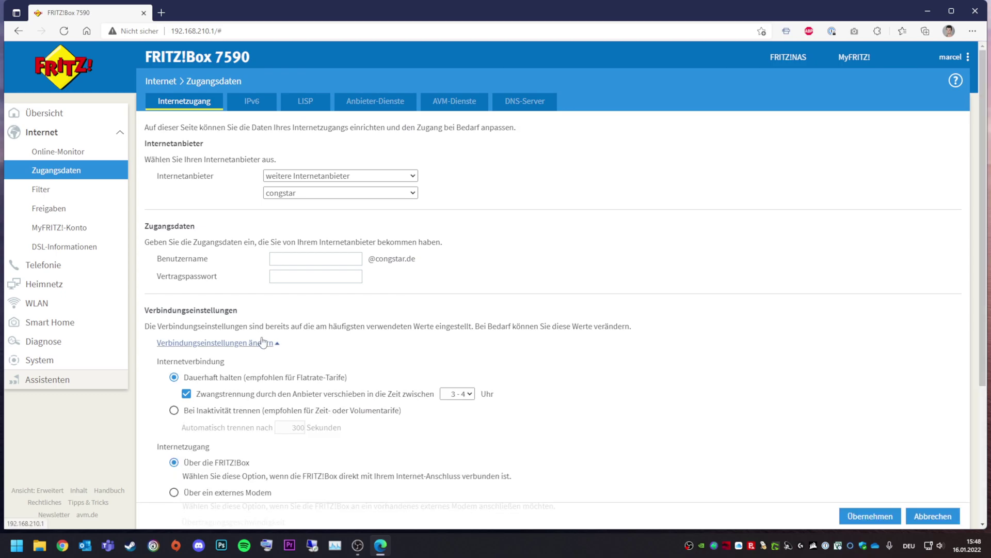
scroll(261, 339, down, 2)
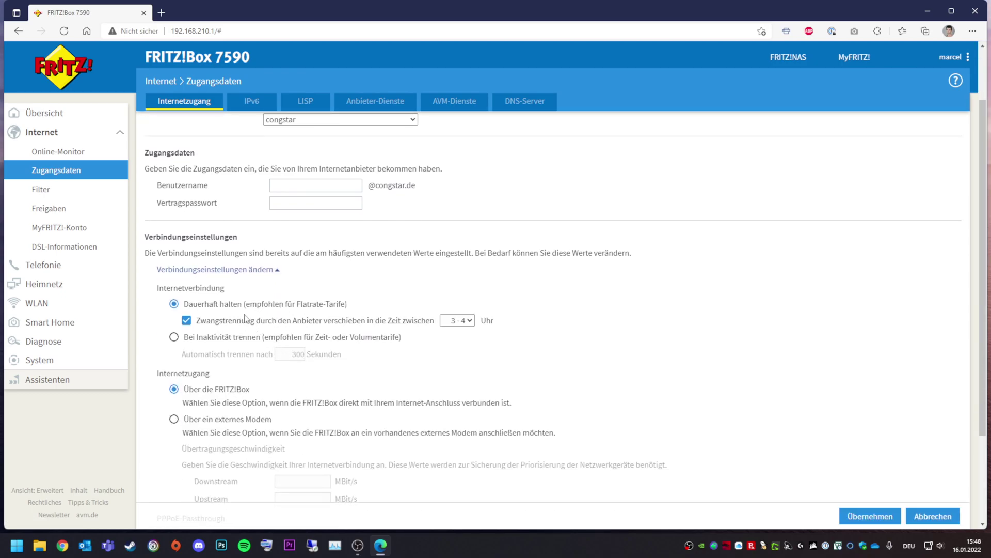
scroll(252, 318, down, 2)
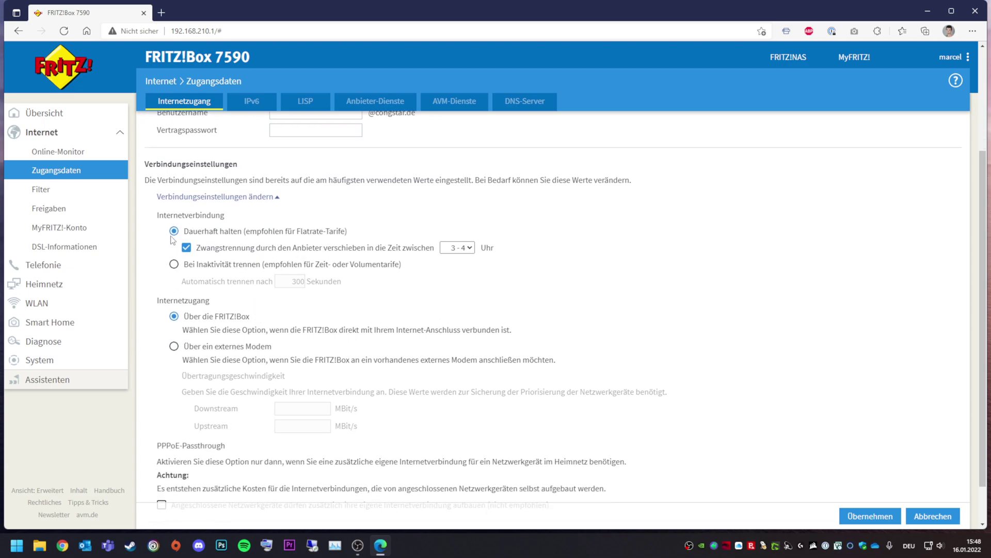
scroll(278, 246, down, 1)
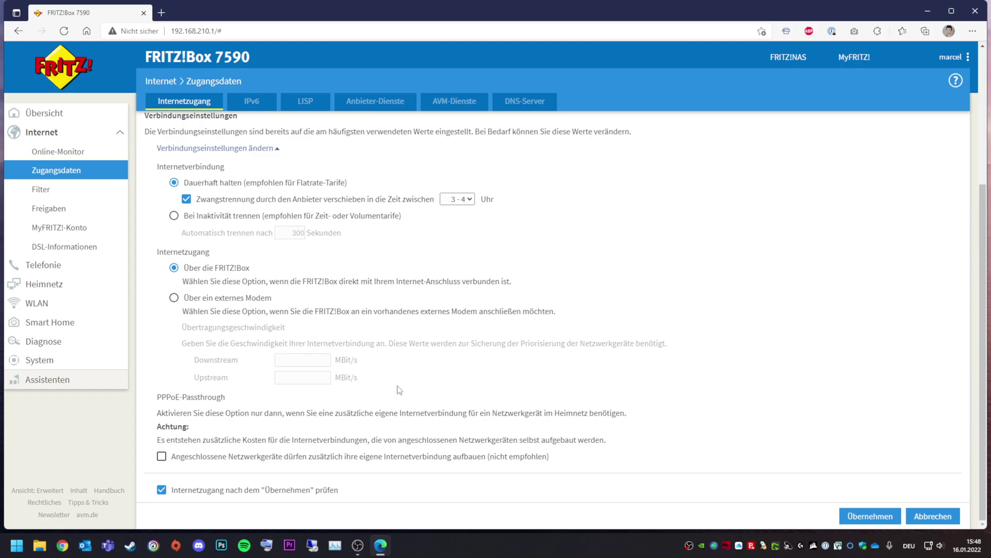
scroll(399, 390, up, 4)
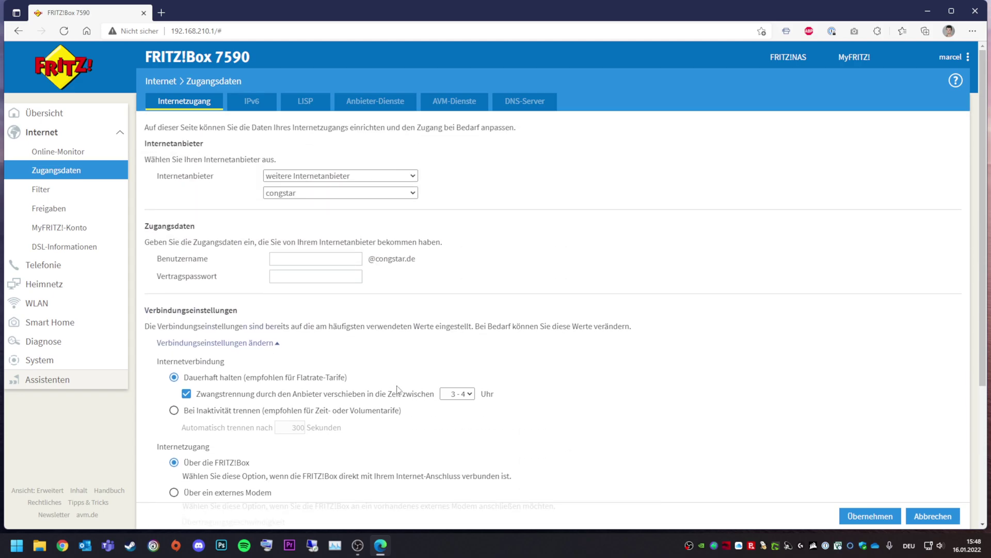